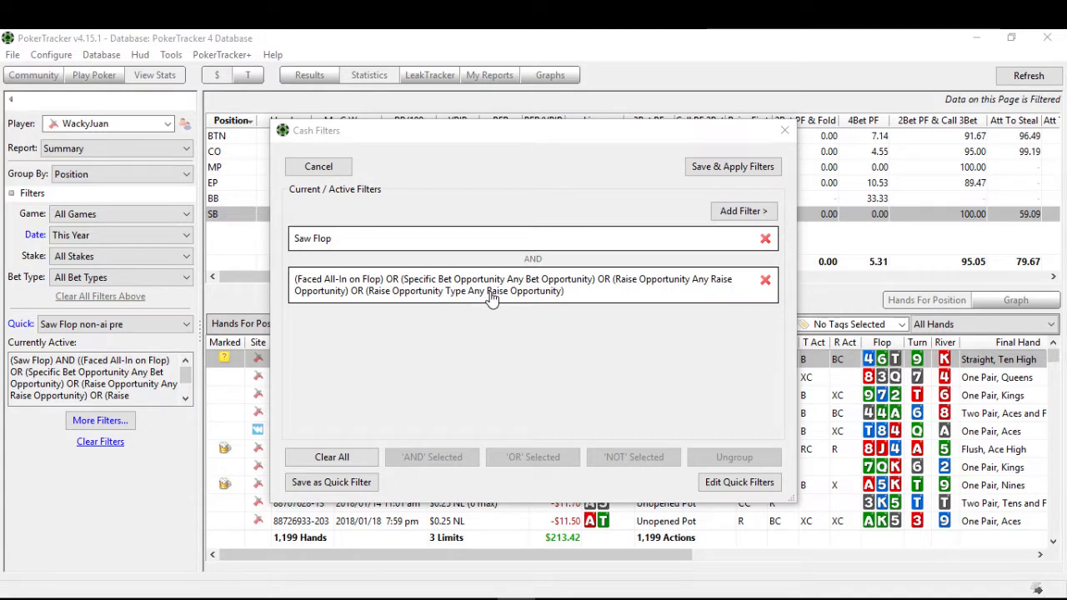
Step: Start a flop opportunities filter with Faced All-In and Specific Bet Opportunity switched on, keeping Any Bet Opportunity
left_click(743, 211)
left_click(751, 167)
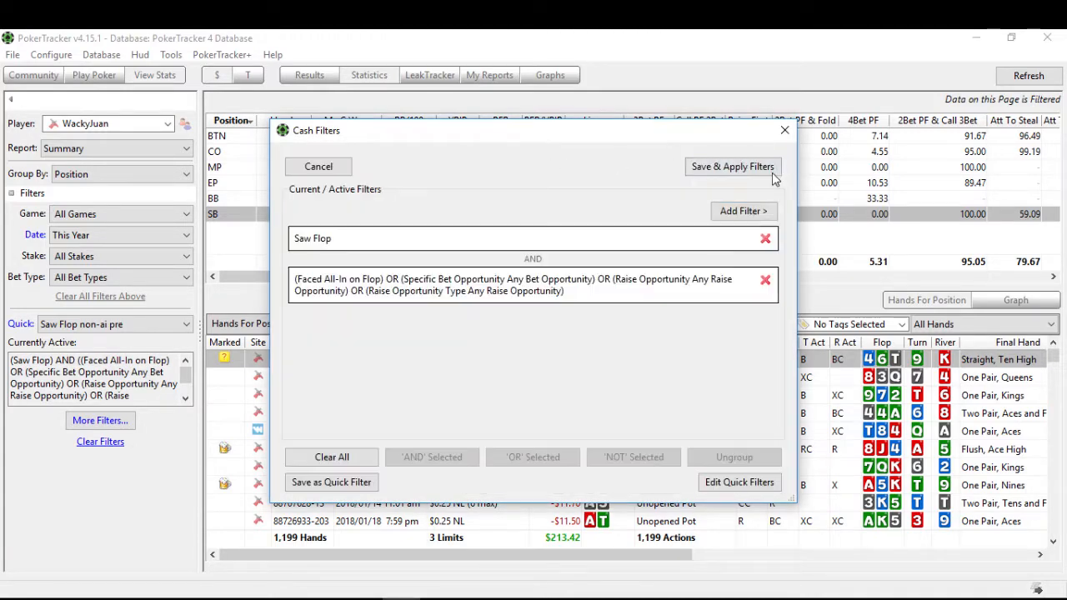
left_click(751, 214)
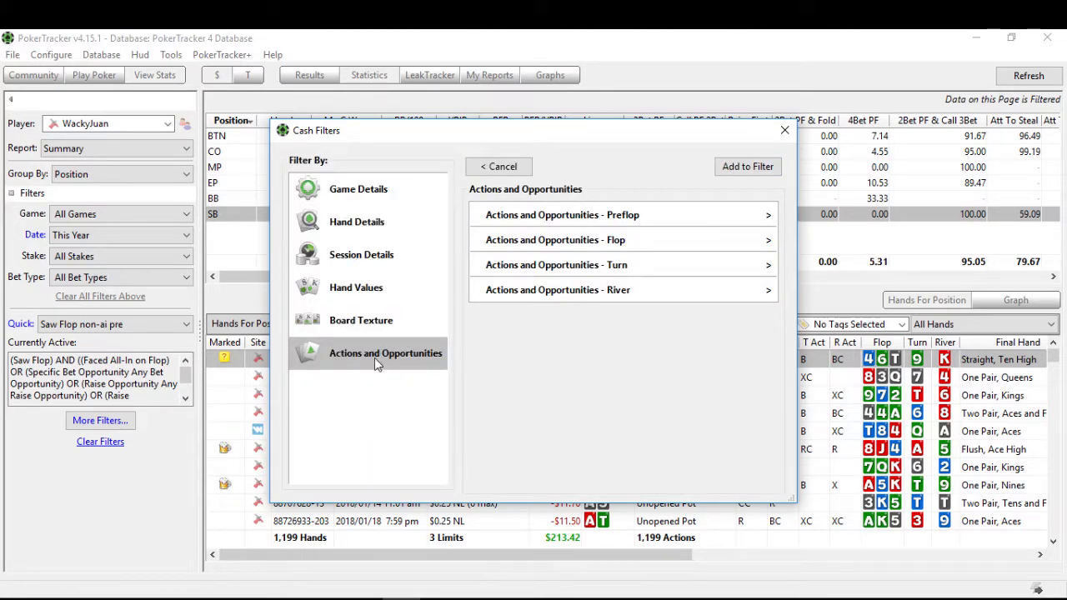
left_click(554, 241)
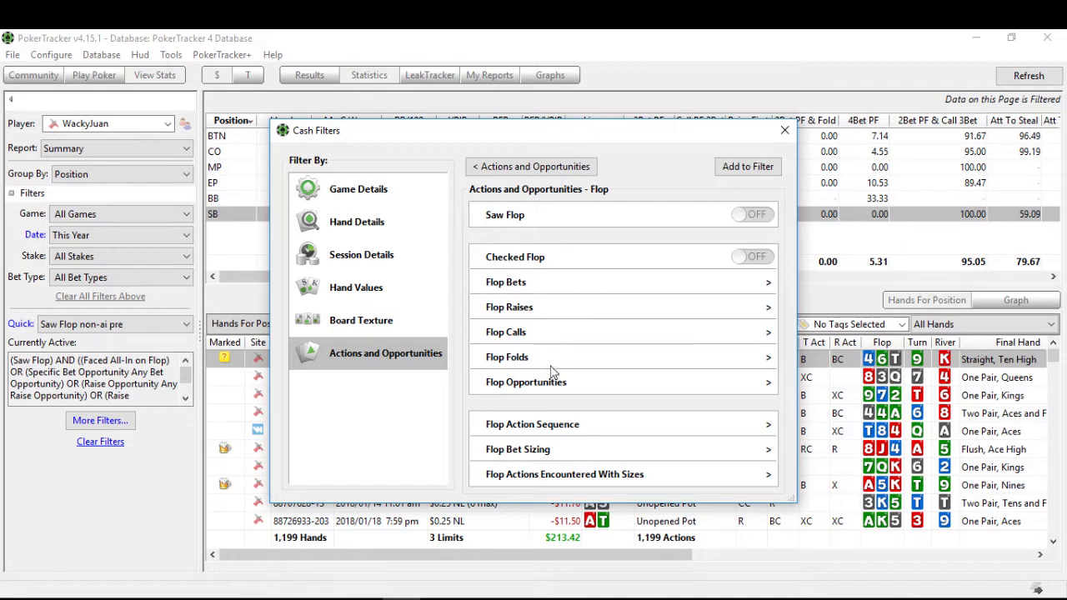
left_click(527, 389)
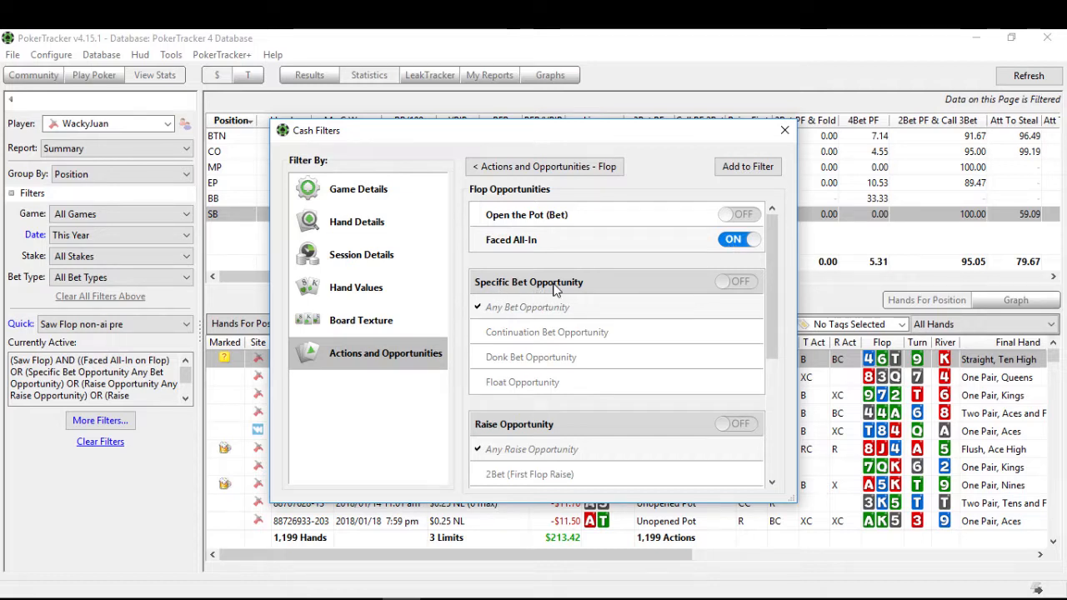
left_click(734, 282)
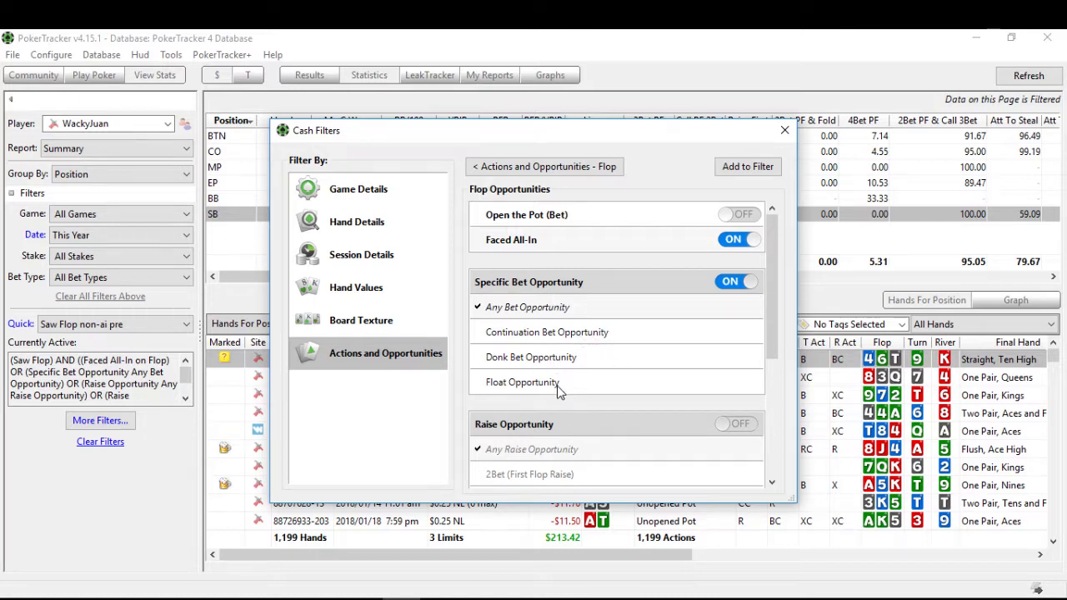
Step: Switch on Raise Opportunity and Raise Opportunity Type with Any Raise Opportunity, and add the flop opportunities to the active filters
scroll(556, 388, "down", 2)
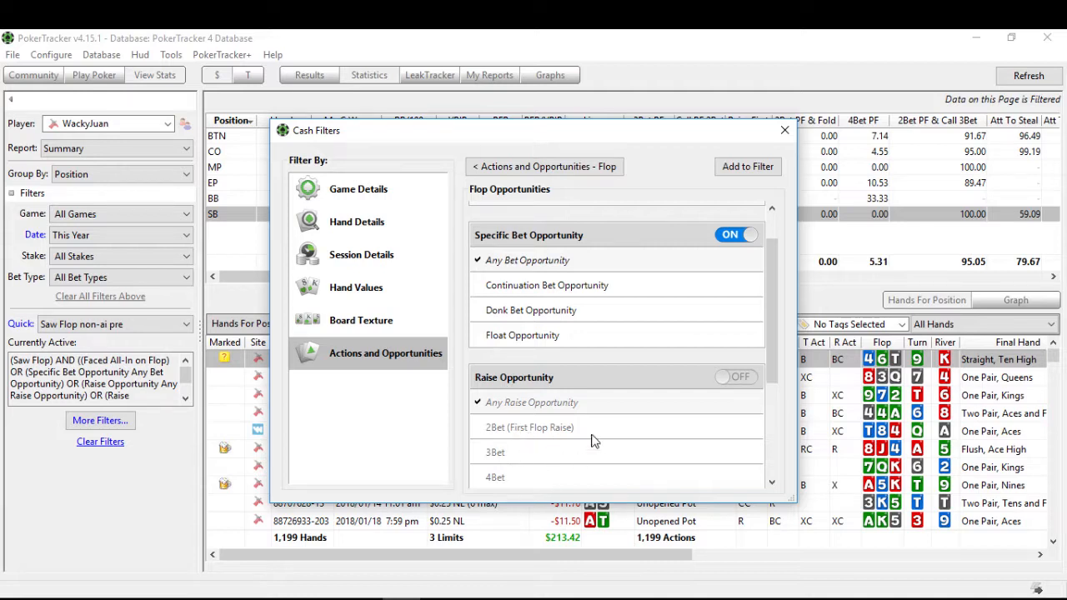
left_click(733, 377)
scroll(584, 417, "down", 4)
scroll(584, 417, "down", 3)
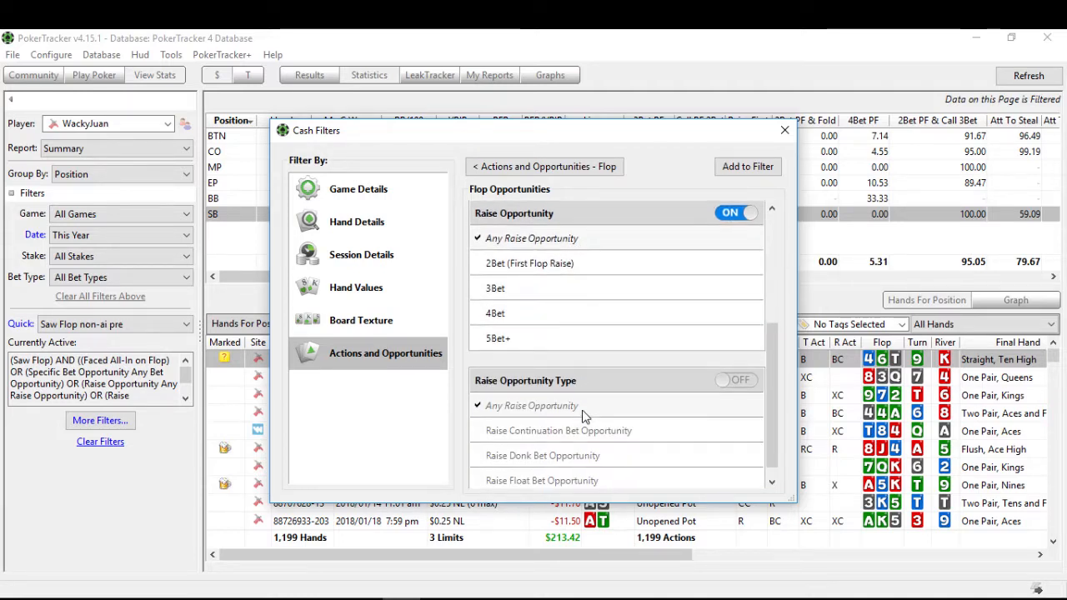
scroll(566, 396, "down", 1)
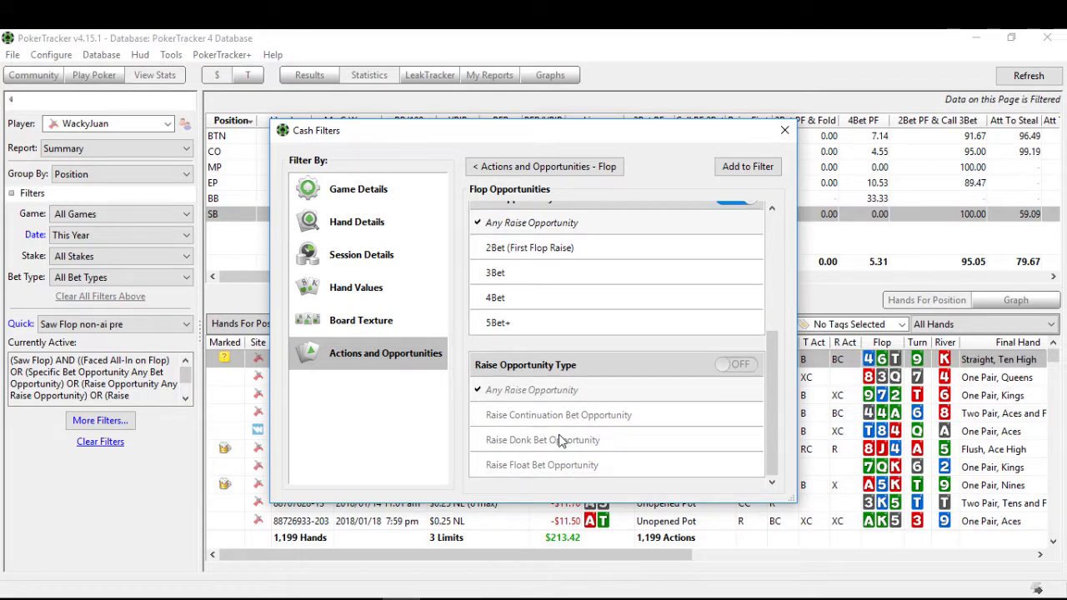
left_click(735, 364)
scroll(715, 401, "up", 10)
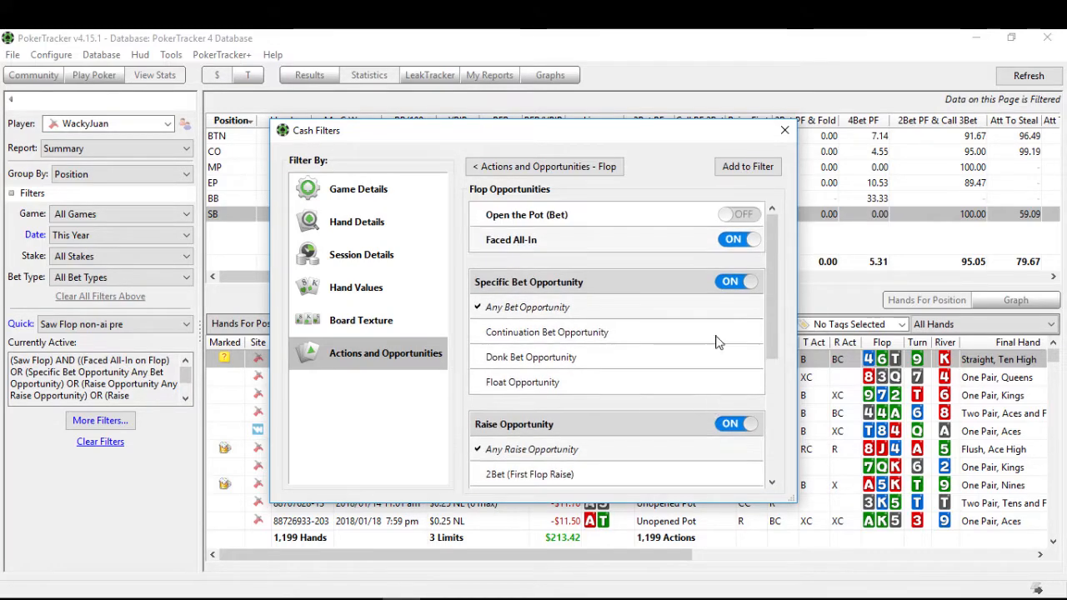
left_click(746, 166)
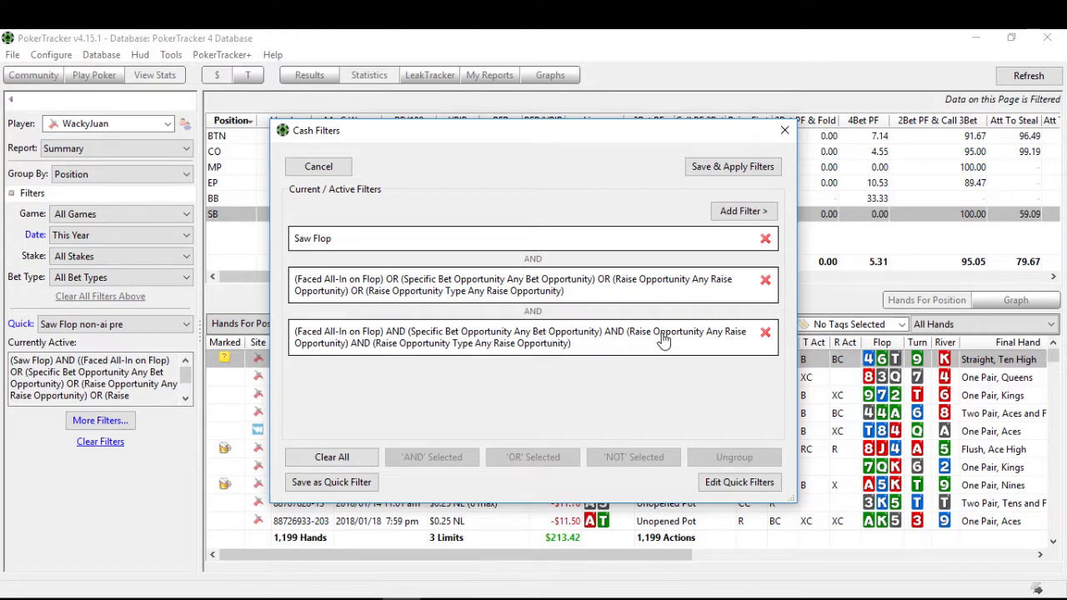
Step: Ungroup the newly added AND group of flop opportunities into separate conditions
left_click(510, 342)
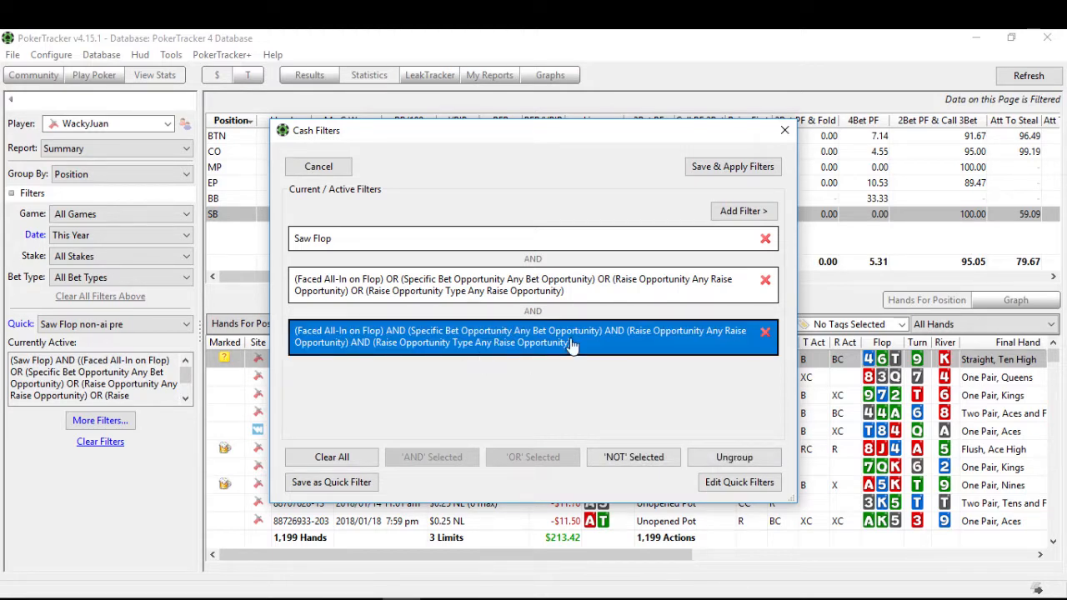
left_click(732, 458)
scroll(777, 400, "down", 2)
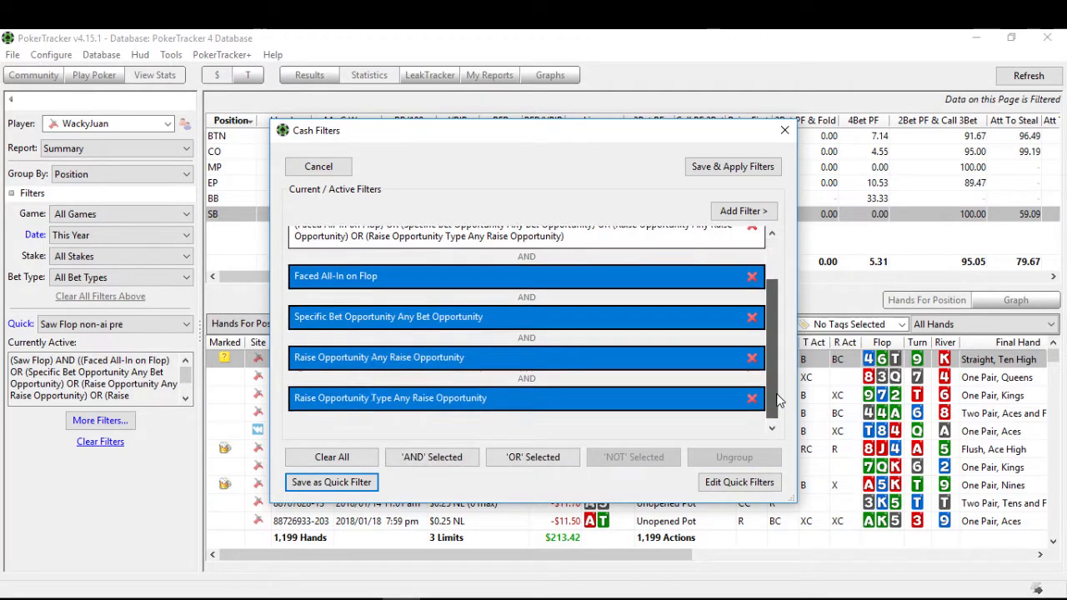
scroll(777, 400, "down", 1)
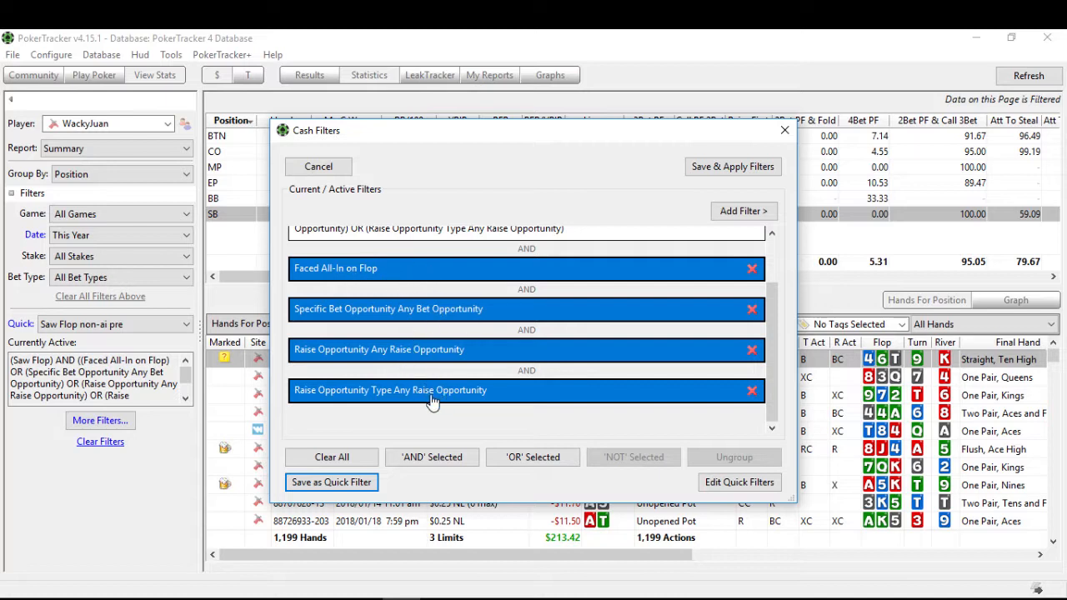
Step: Combine the ungrouped Faced All-In, Specific Bet Opportunity, Raise Opportunity and Raise Opportunity Type conditions with OR
left_click(427, 273)
left_click(427, 310)
left_click(432, 350)
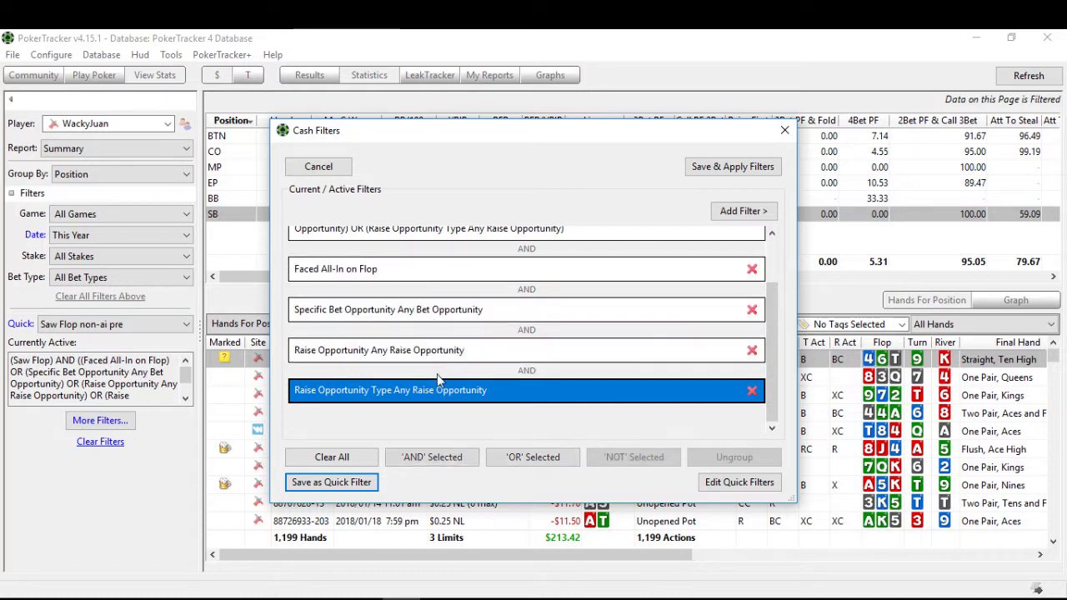
left_click(438, 390)
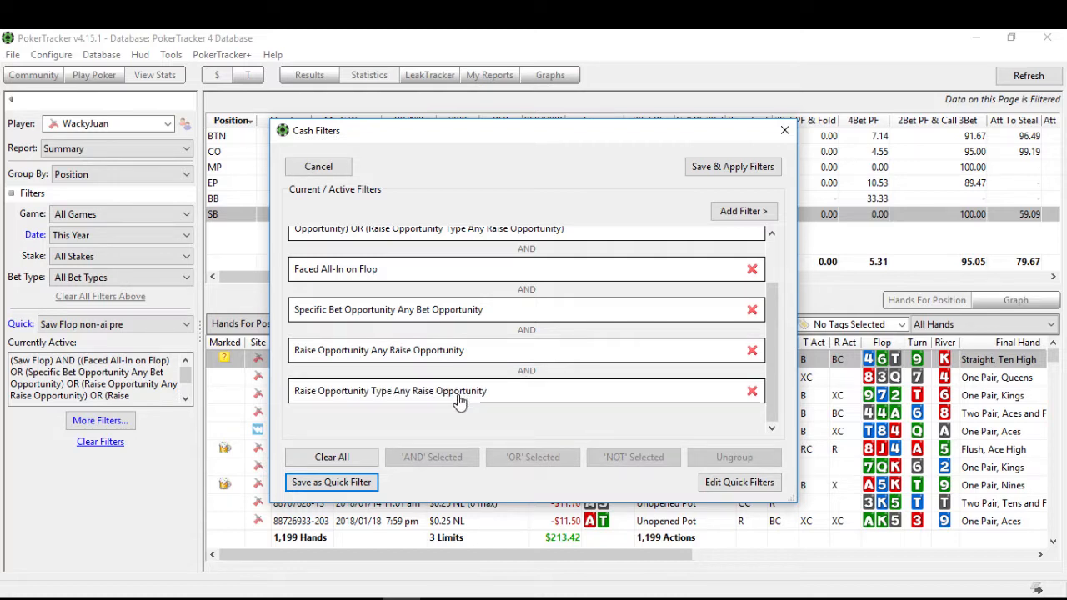
left_click(435, 278)
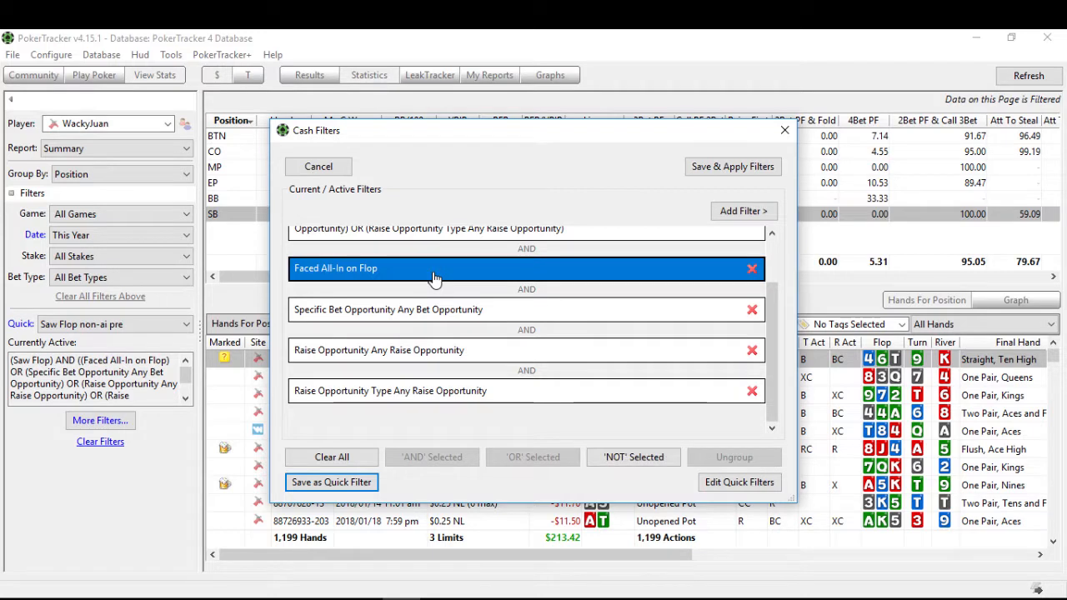
left_click(435, 308, "ctrl")
left_click(435, 349, "ctrl")
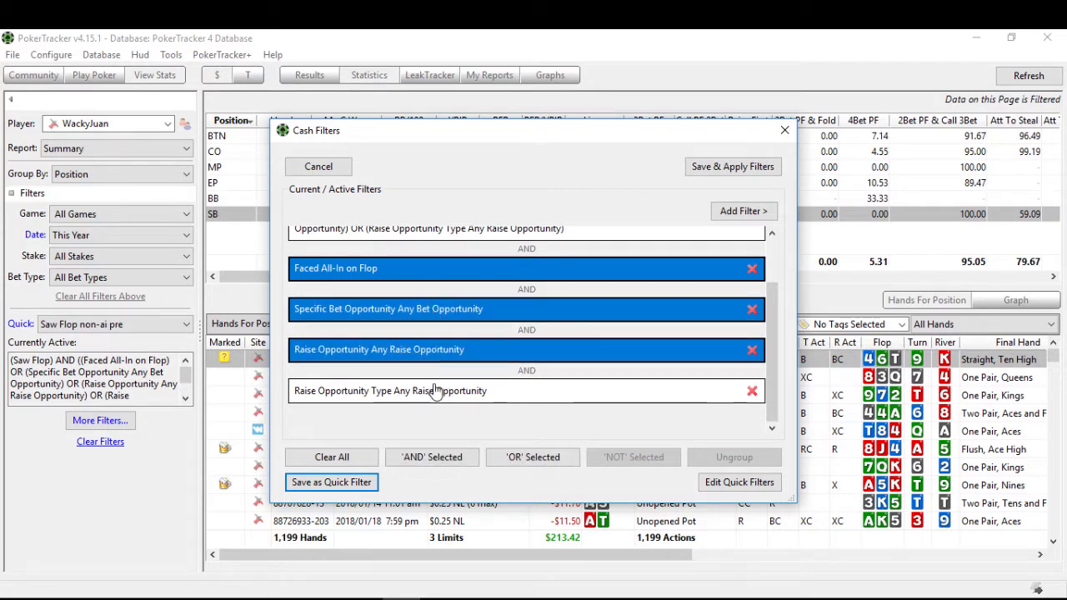
left_click(435, 392, "ctrl")
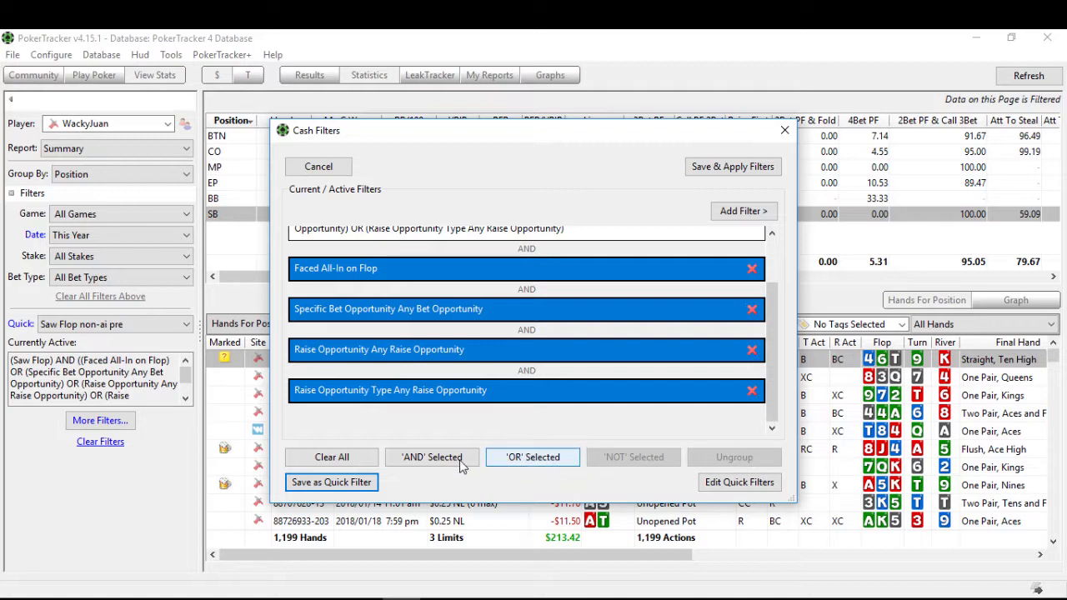
scroll(436, 370, "up", 1)
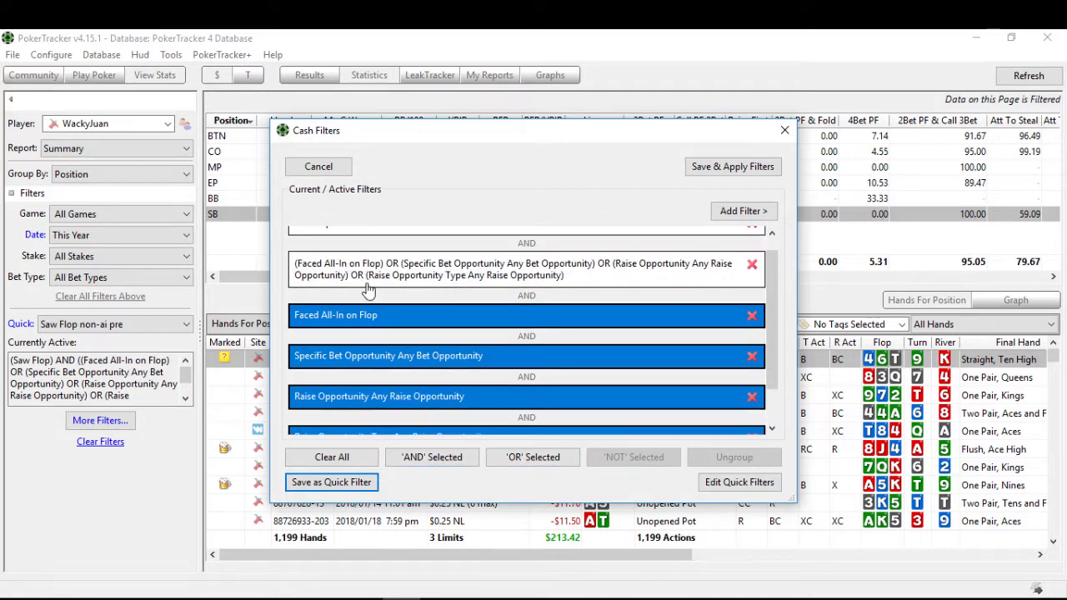
scroll(434, 398, "down", 1)
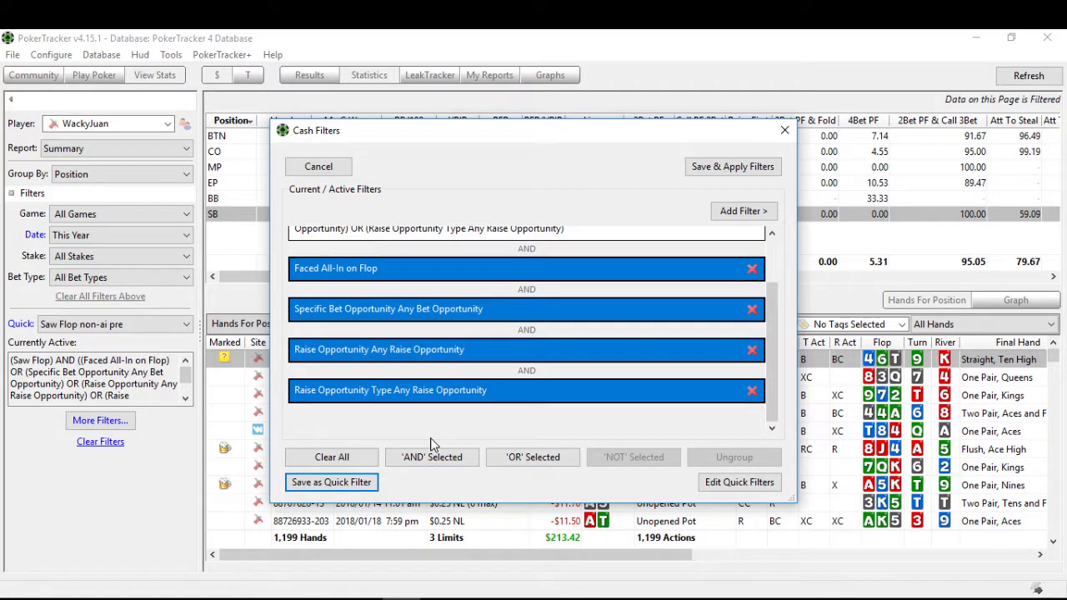
left_click(543, 460)
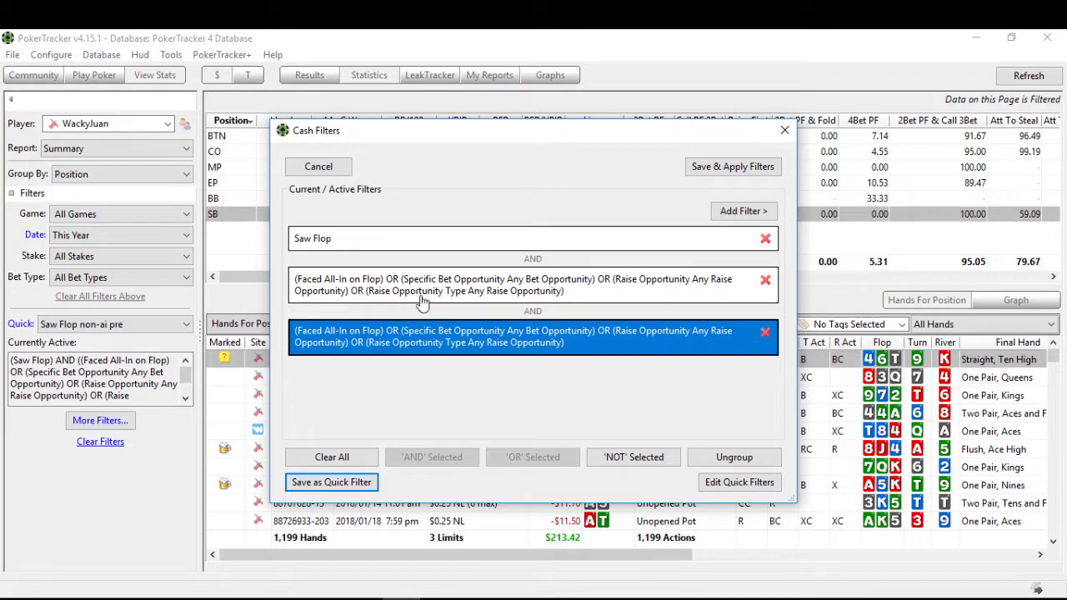
Step: Delete the duplicate OR group of flop opportunities, and save and apply the remaining filters
left_click(765, 332)
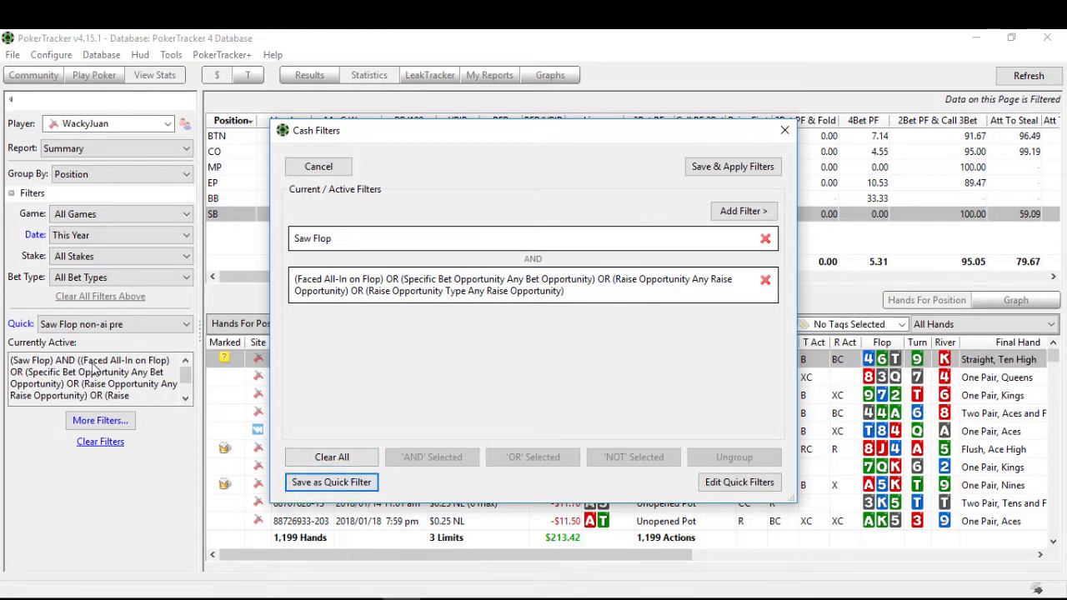
left_click(709, 169)
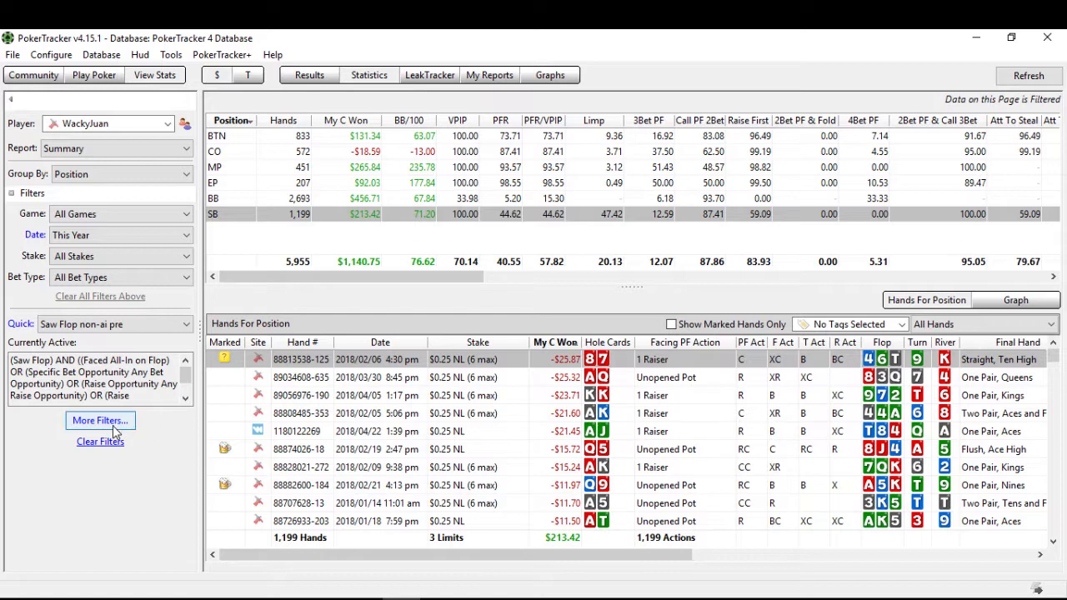
Step: Add a flop position filter for the active player being in position relative to all opponents, and apply the filters
left_click(100, 421)
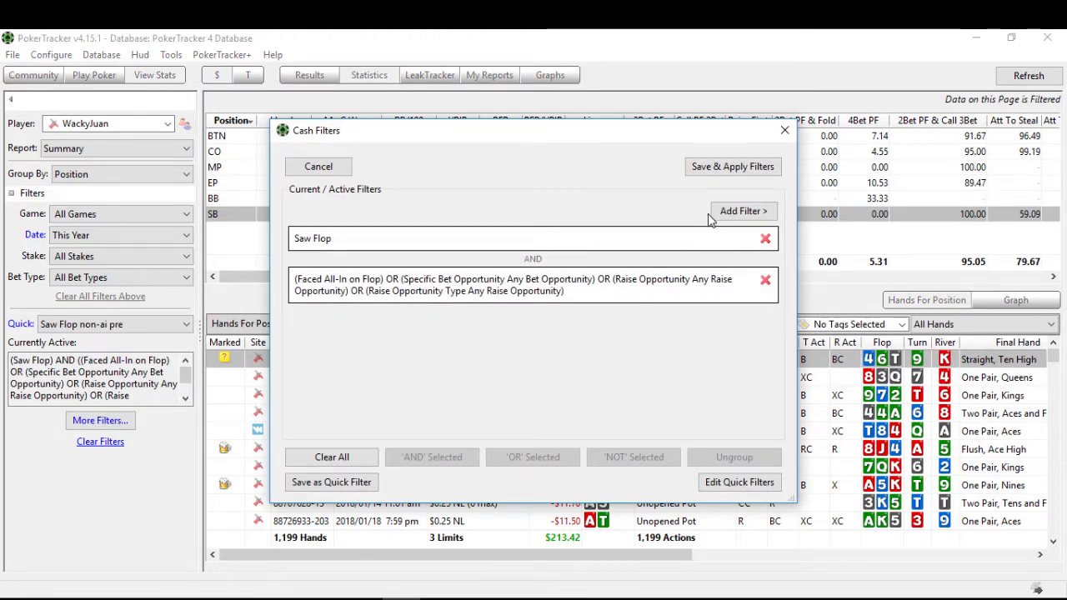
left_click(730, 214)
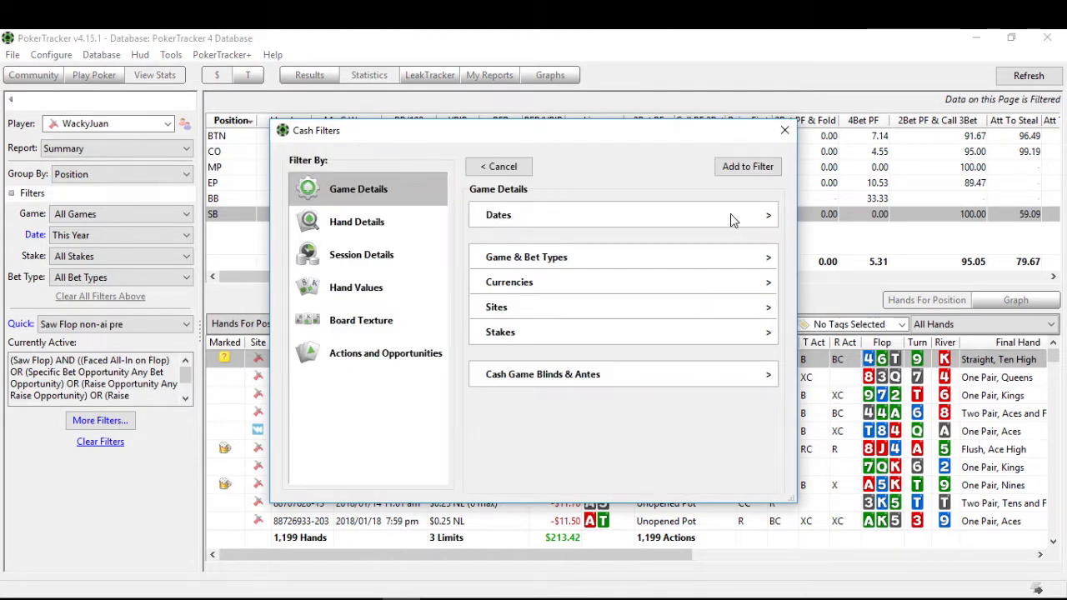
left_click(386, 354)
left_click(627, 242)
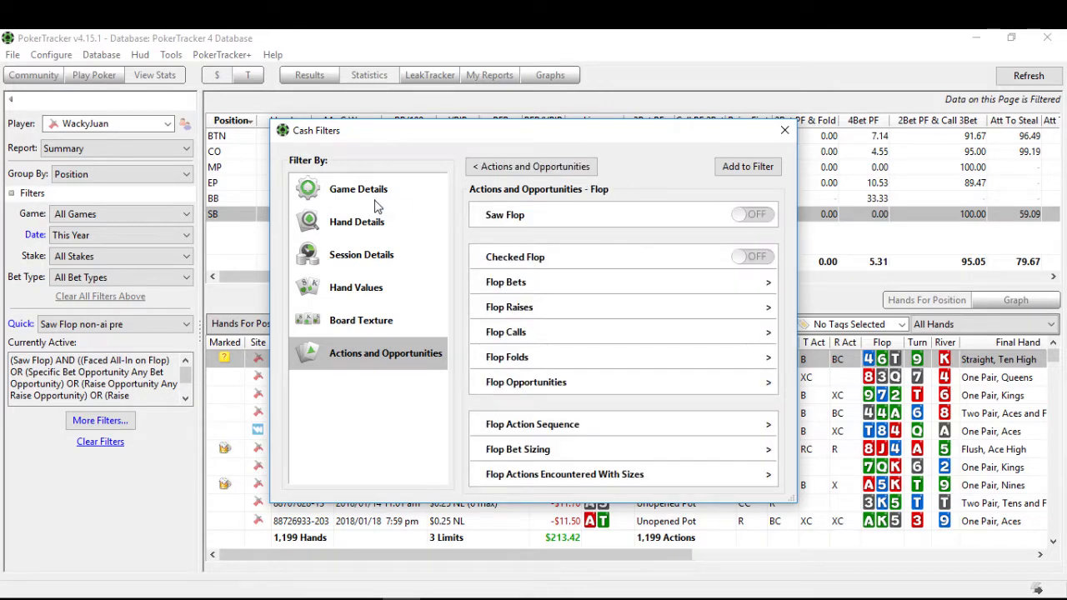
left_click(360, 249)
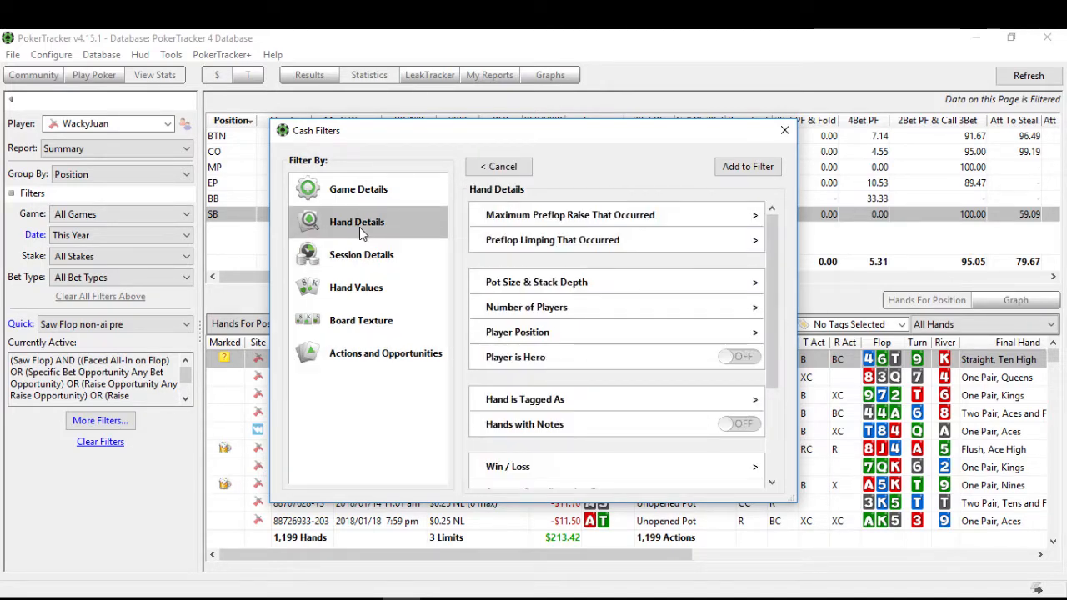
left_click(499, 338)
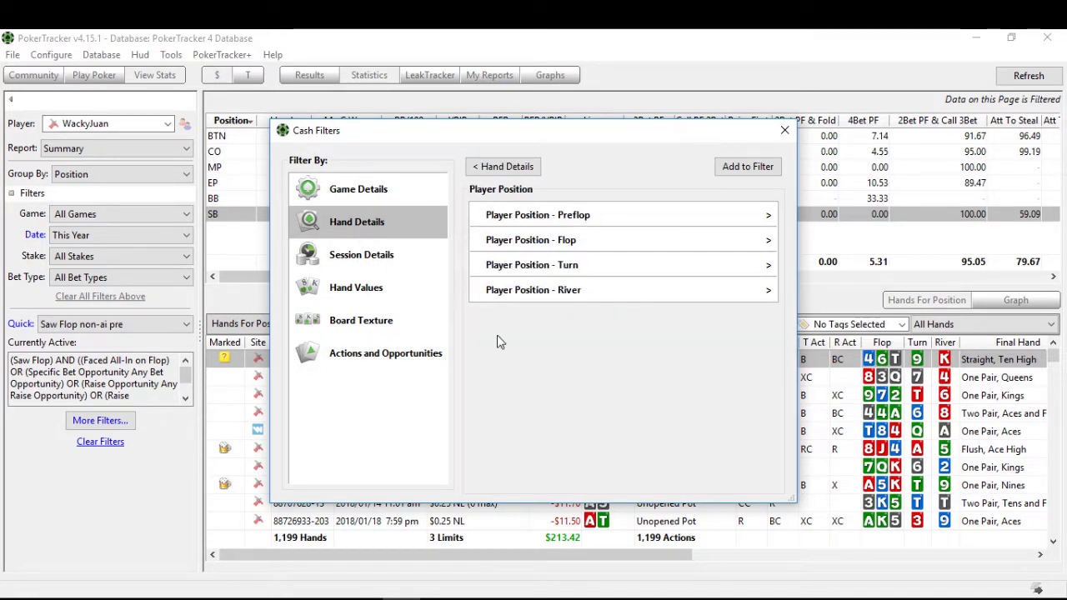
left_click(548, 241)
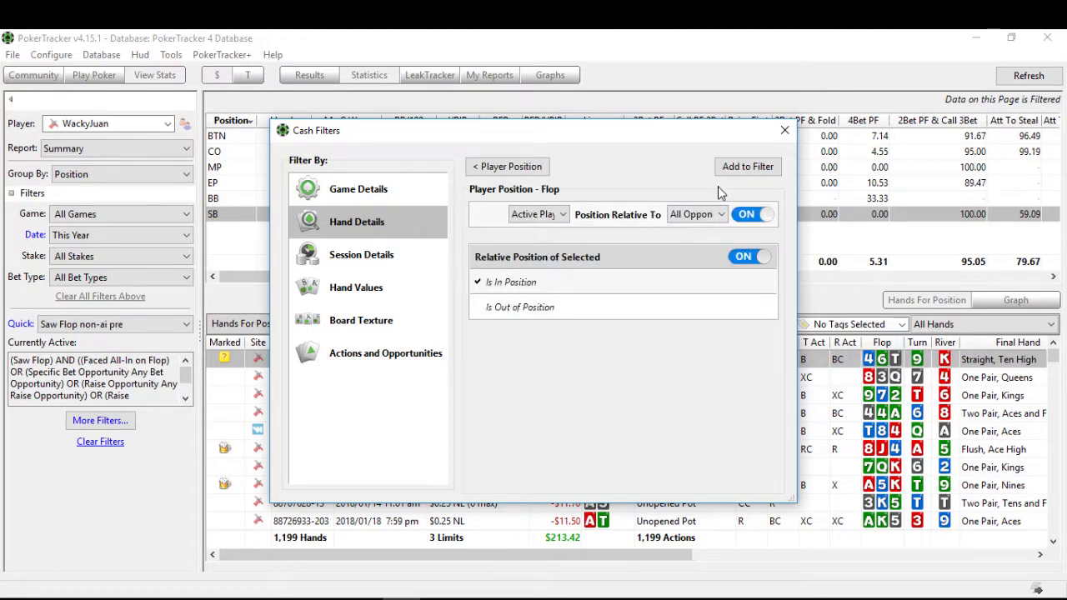
left_click(733, 168)
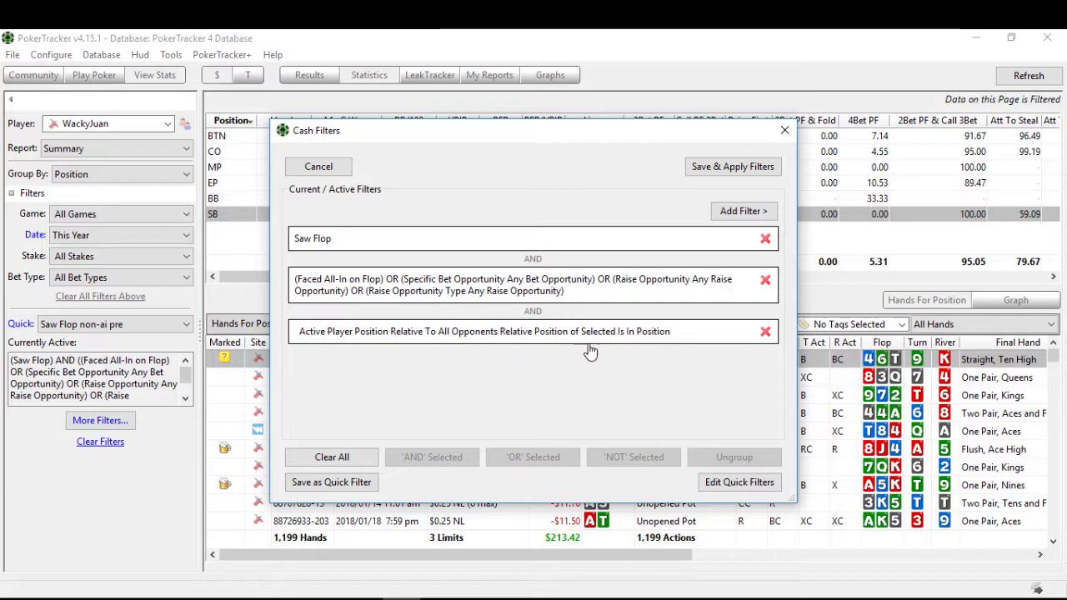
left_click(732, 166)
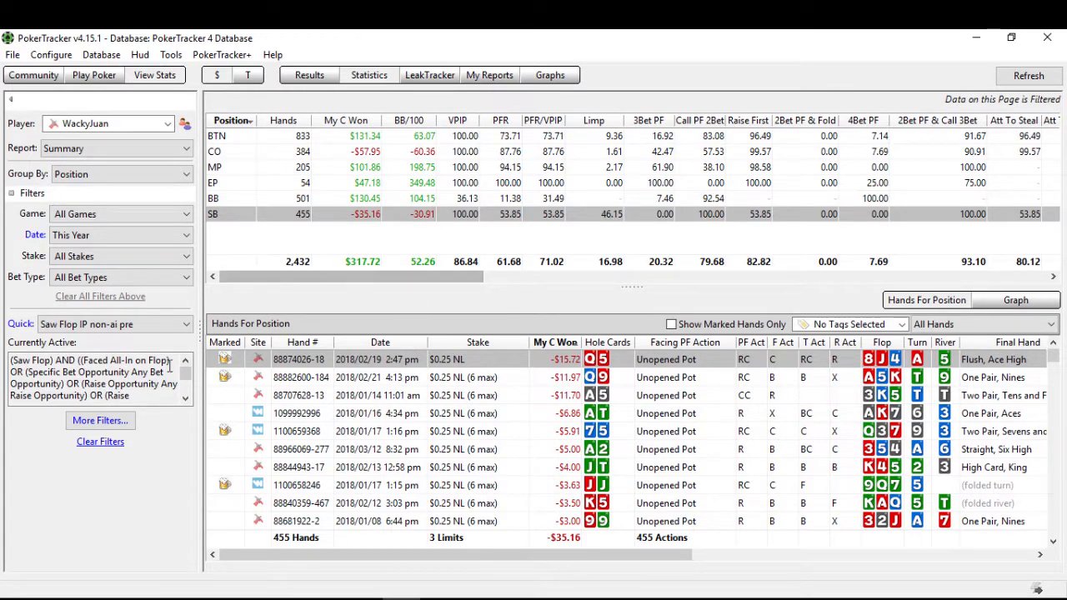
Step: Add a flop position filter for the active player being out of position relative to all opponents, and save and apply the filters
left_click(100, 420)
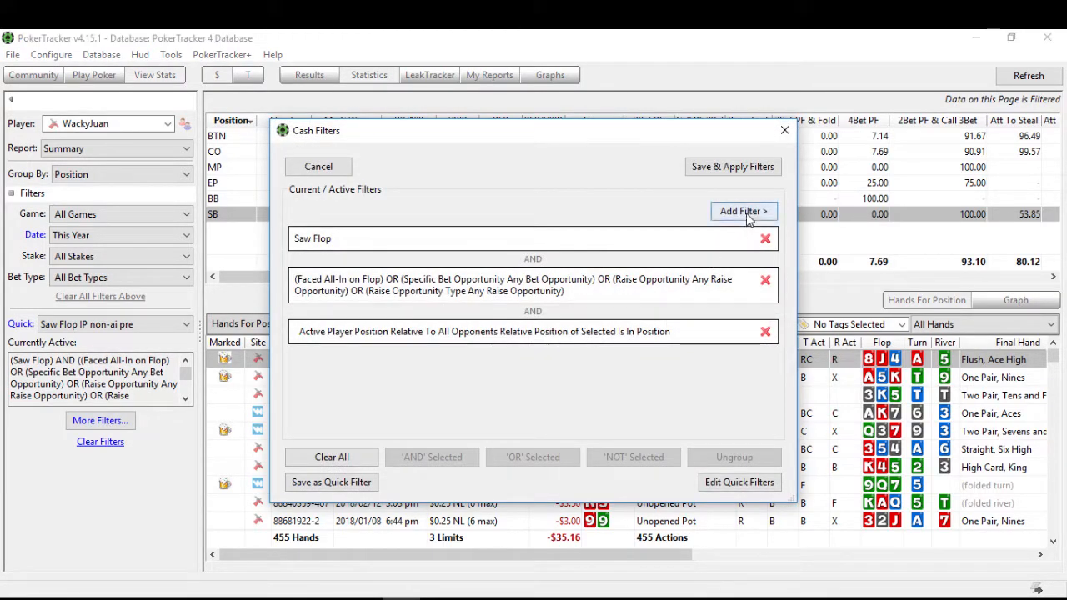
left_click(746, 212)
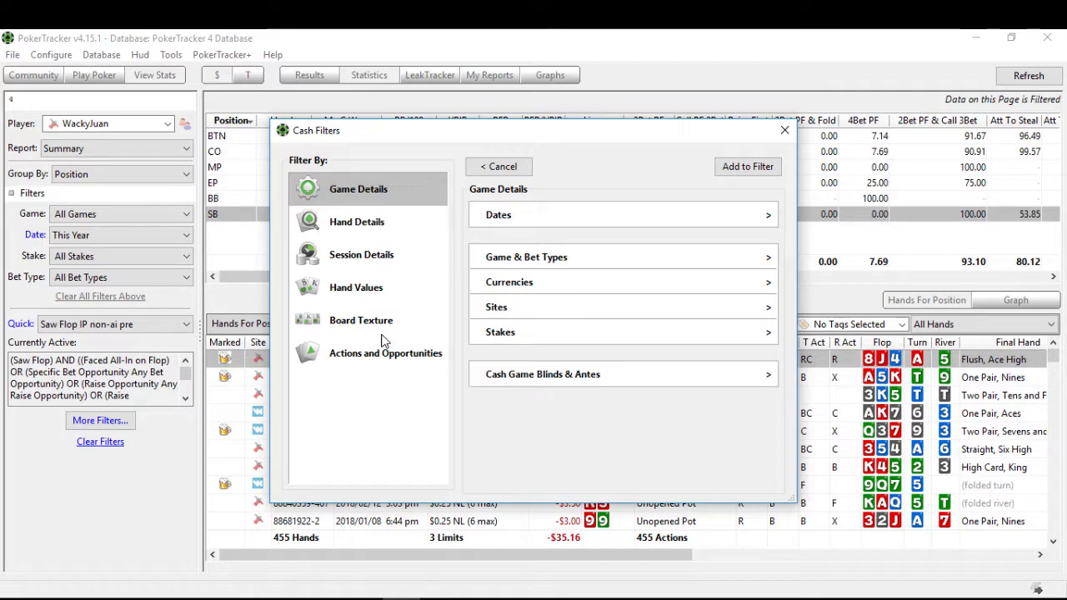
left_click(373, 227)
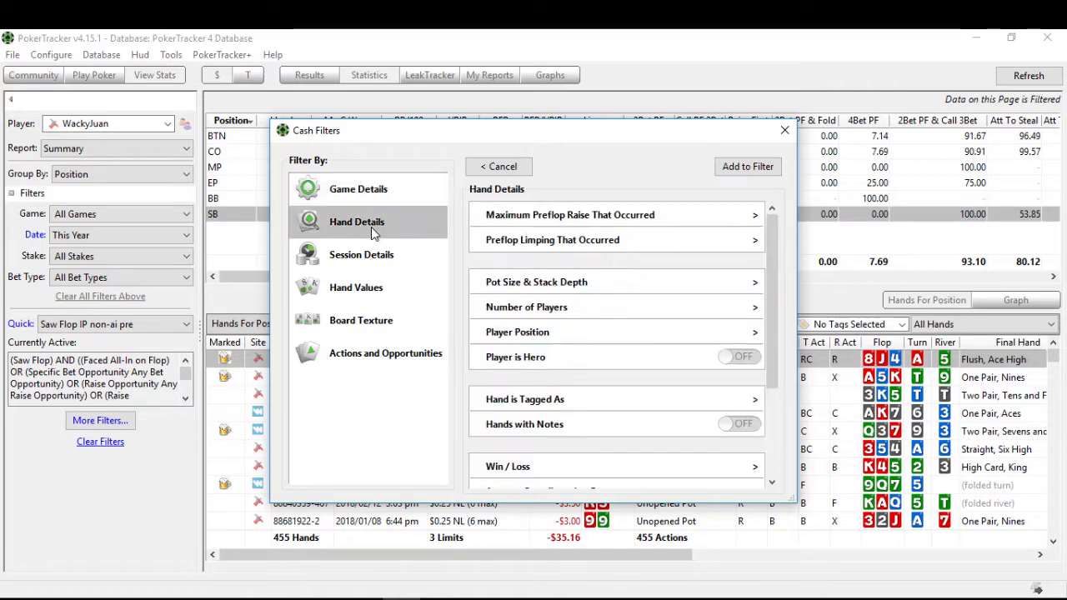
left_click(548, 332)
left_click(556, 240)
left_click(557, 306)
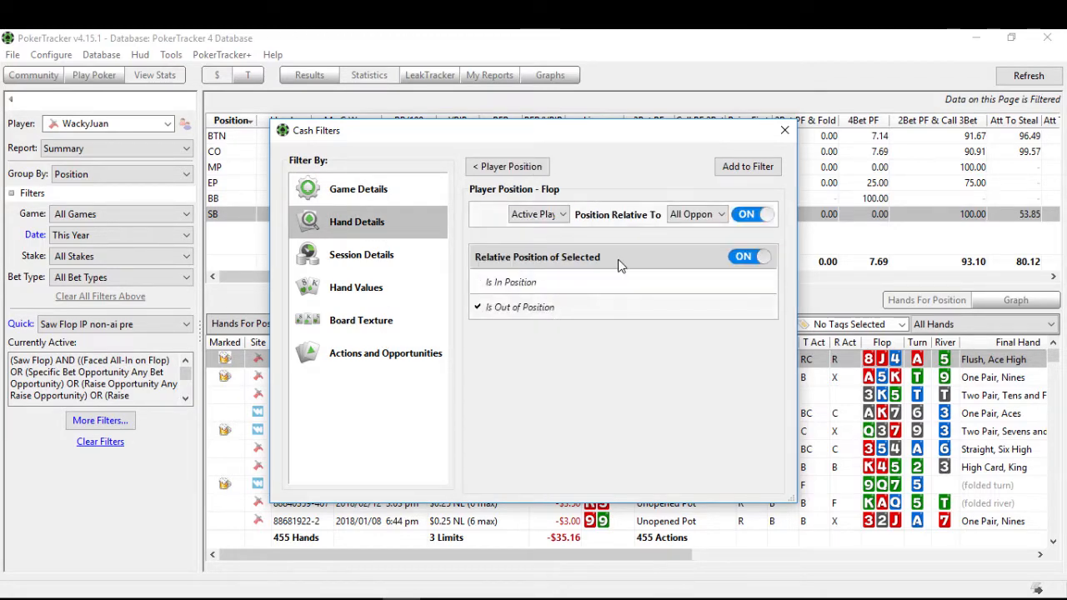
left_click(732, 170)
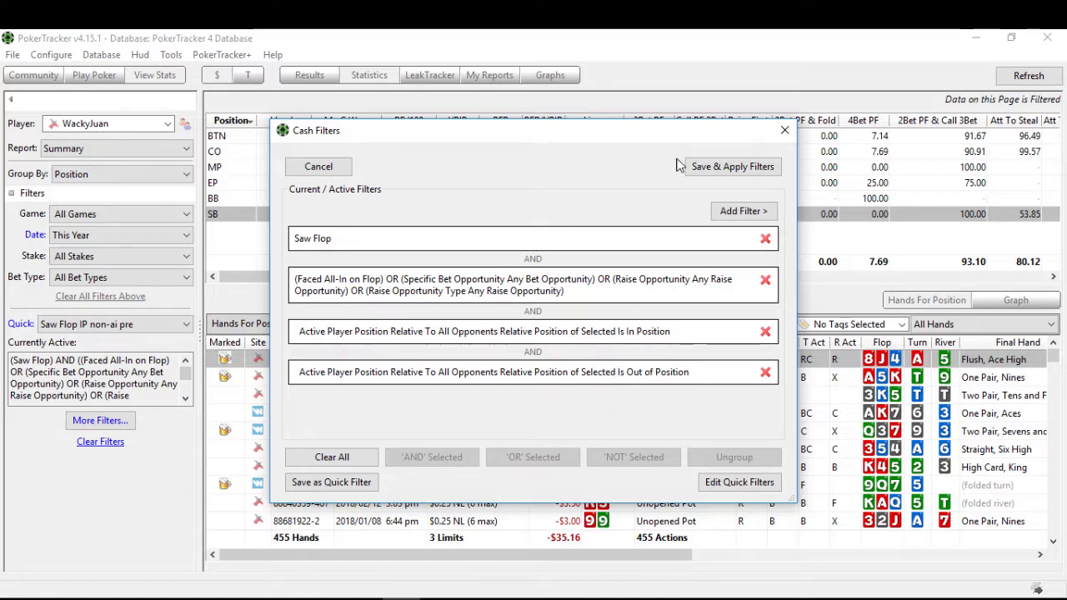
left_click(709, 167)
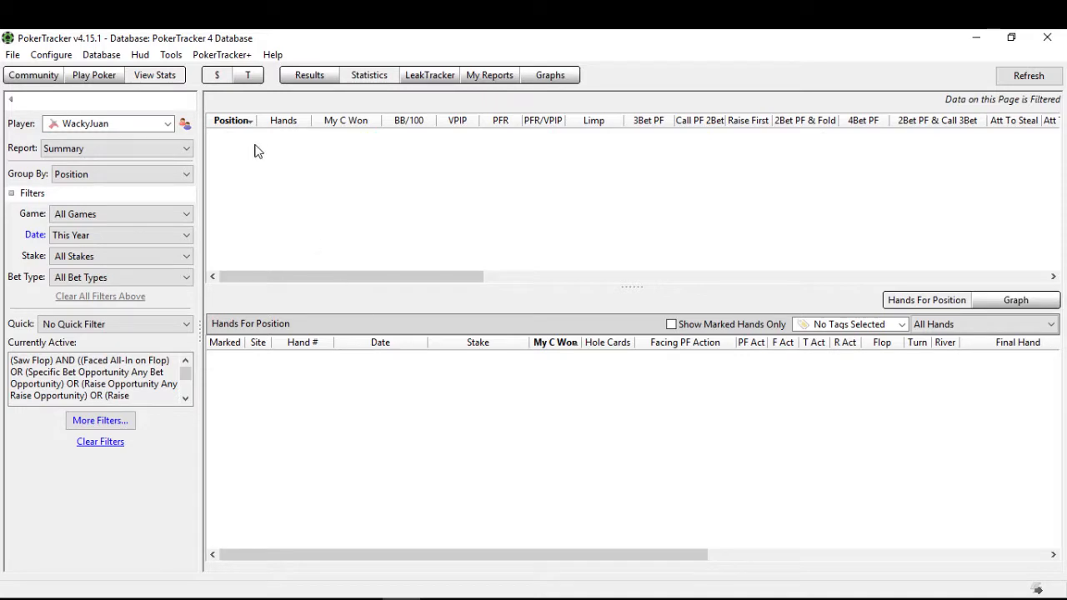
Step: Negate the active filter condition for the player being in position relative to all opponents with NOT
left_click(114, 423)
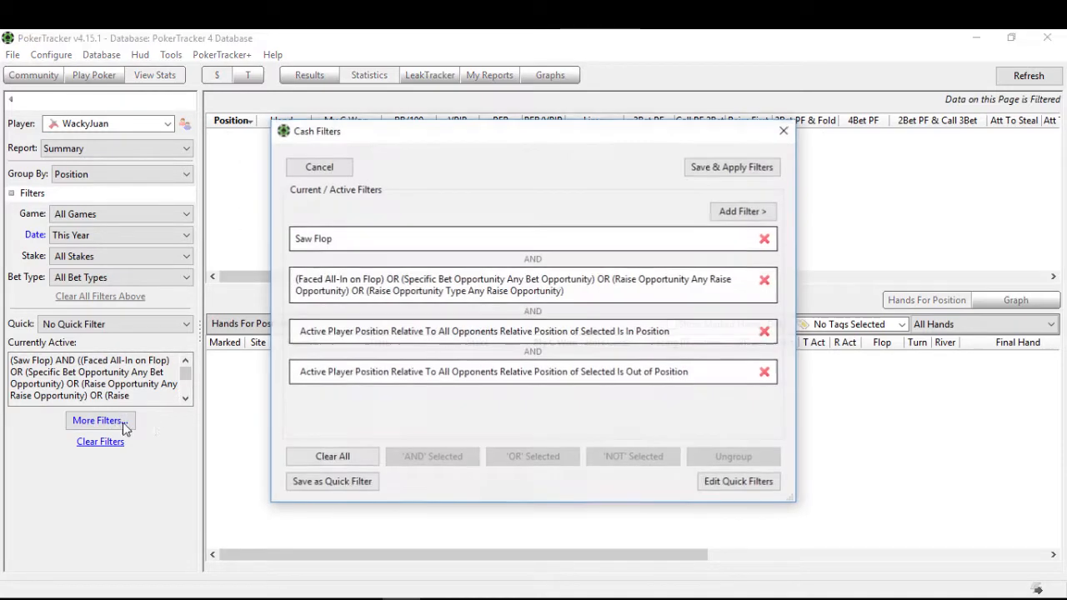
left_click(465, 334)
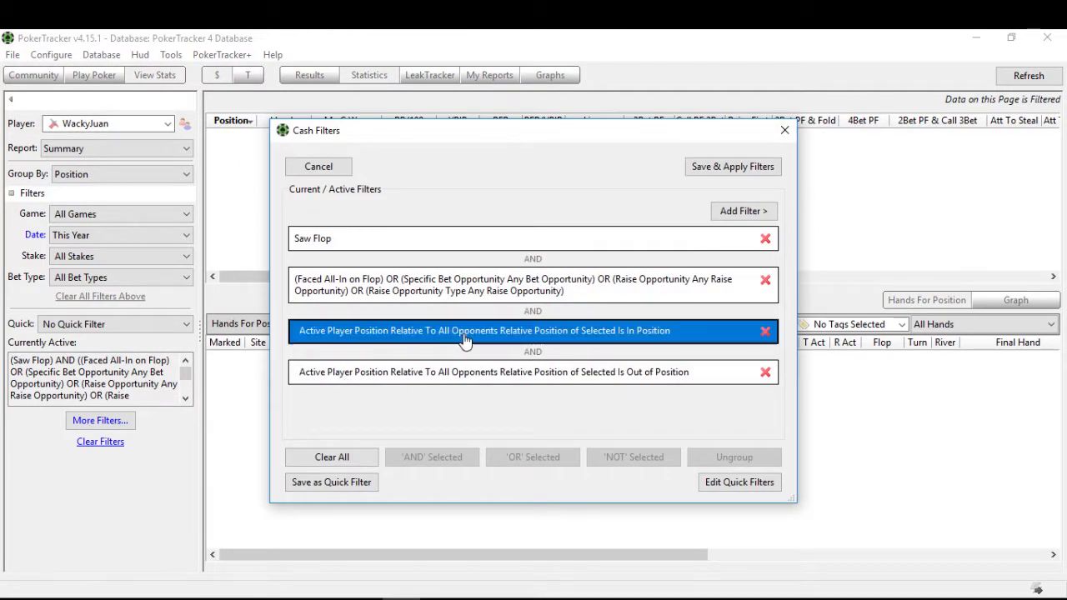
left_click(484, 382, "ctrl")
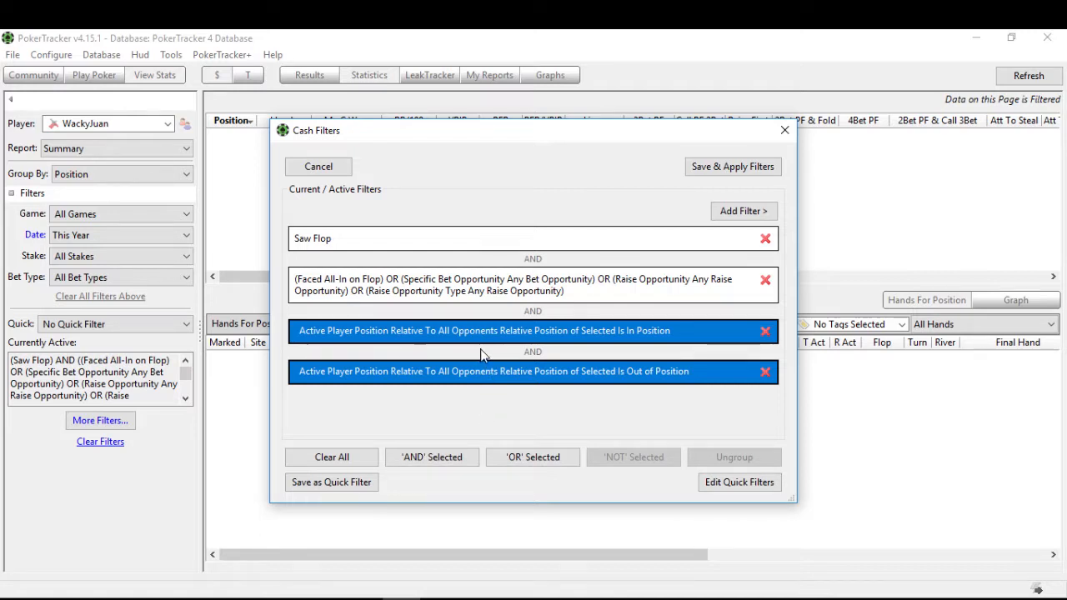
left_click(495, 339)
left_click(512, 377)
left_click(522, 333)
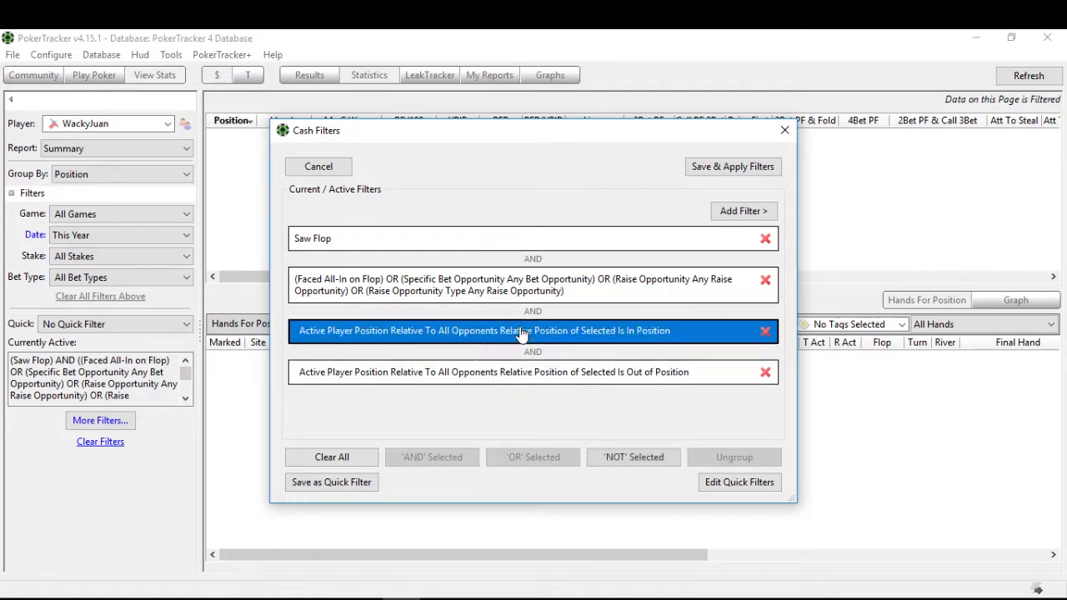
left_click(625, 459)
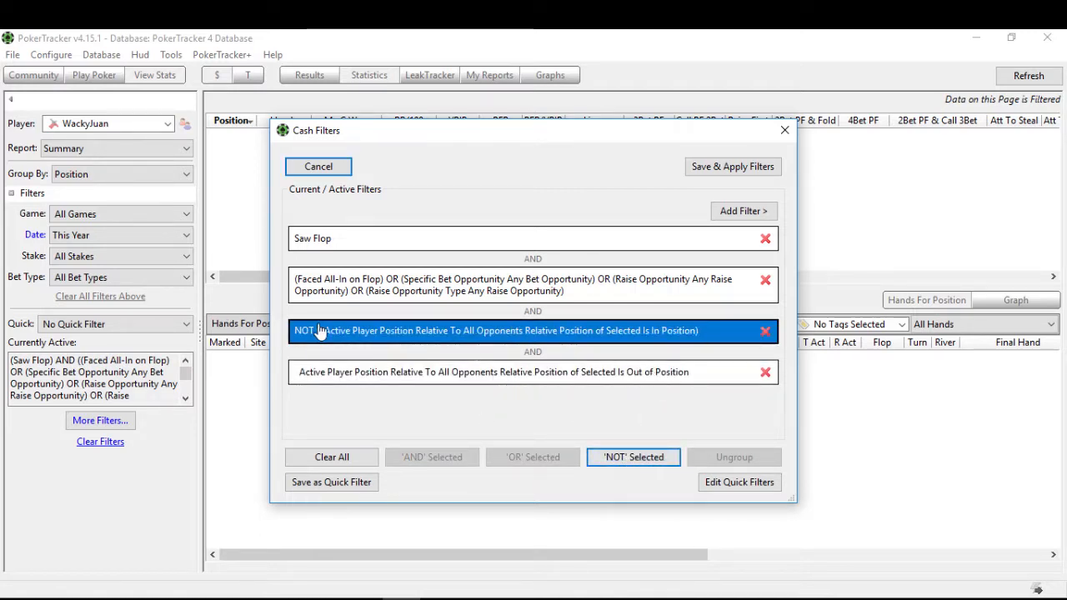
Step: Negate the Is Out of Position condition with NOT as well, and save and apply the filters
left_click(625, 379)
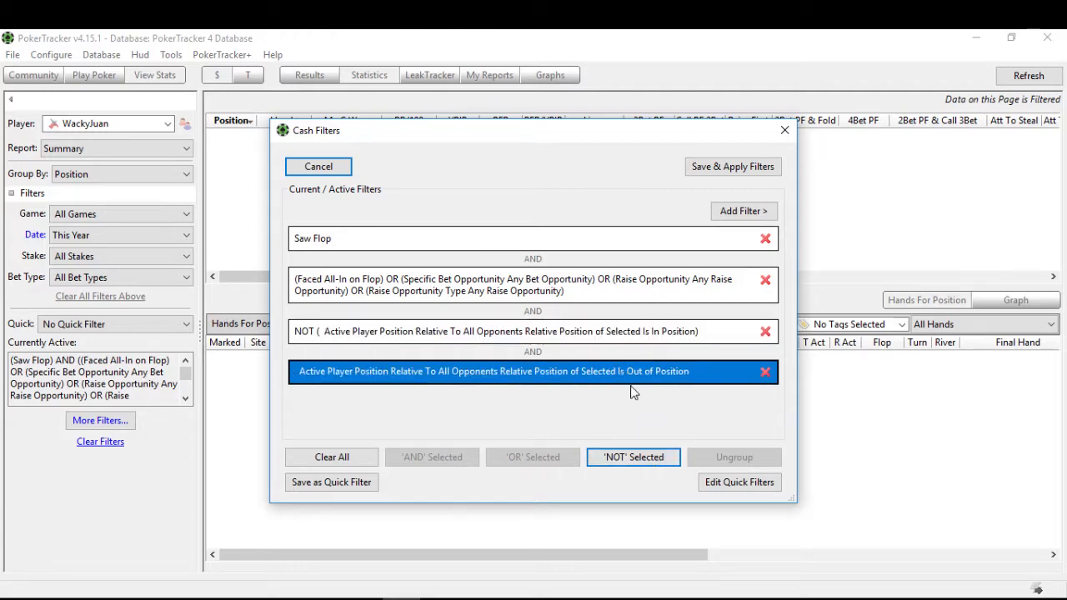
left_click(649, 457)
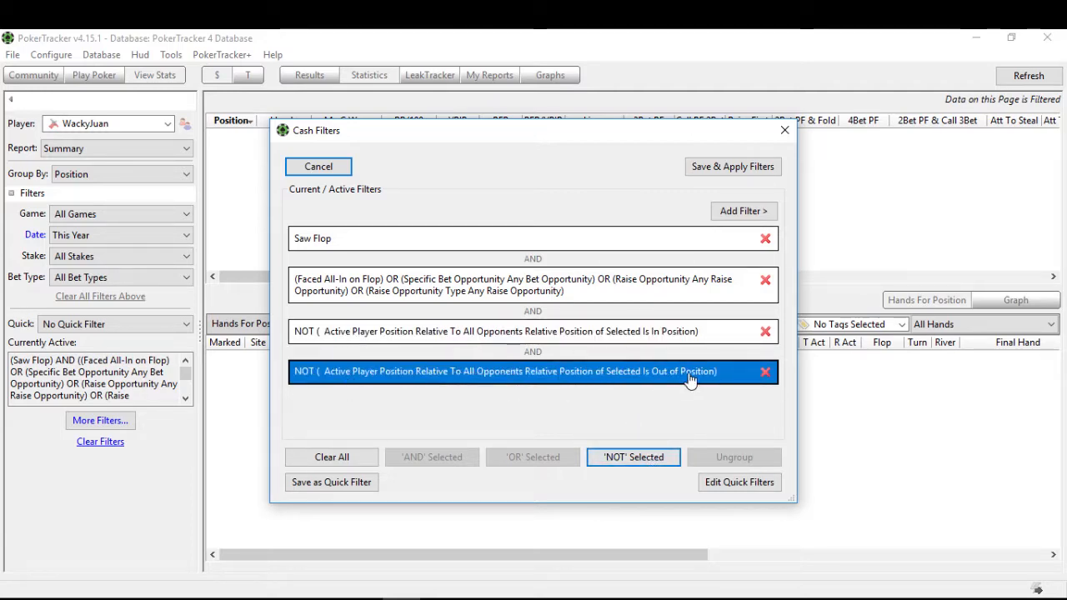
left_click(740, 170)
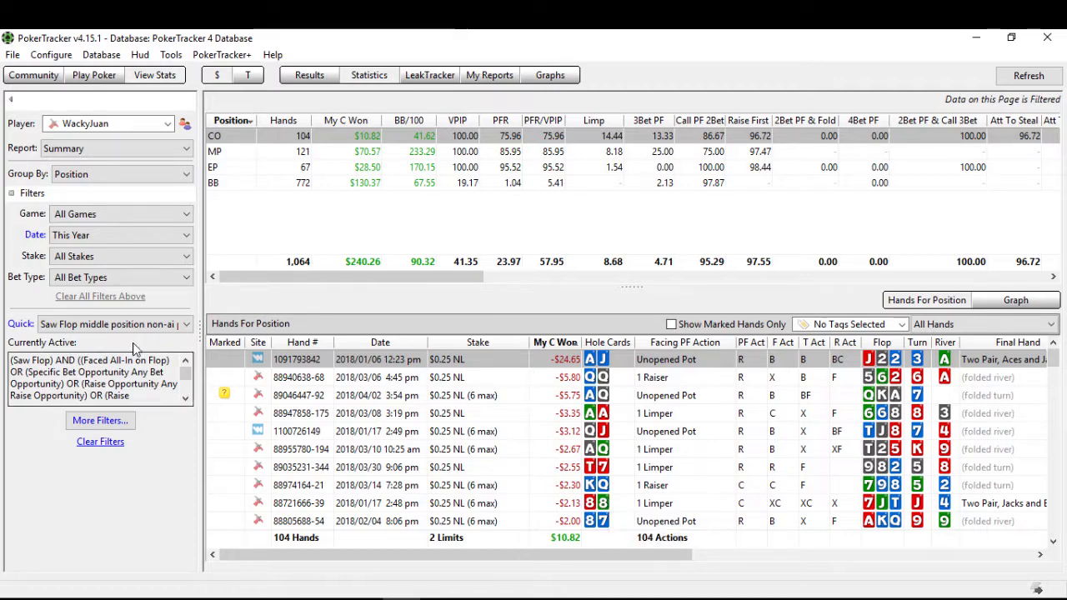
left_click(82, 327)
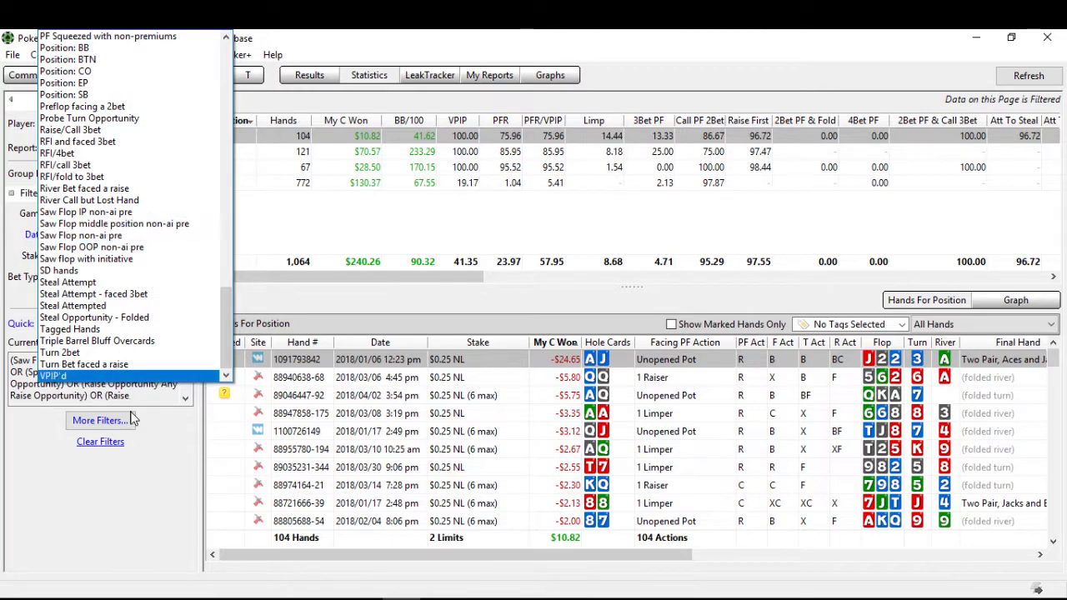
left_click(135, 518)
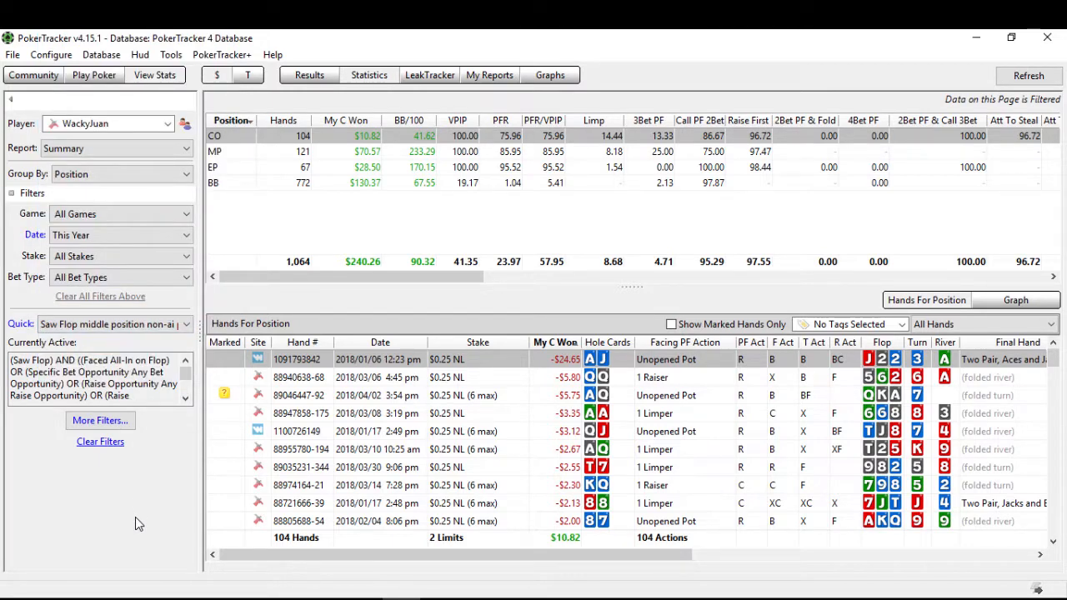